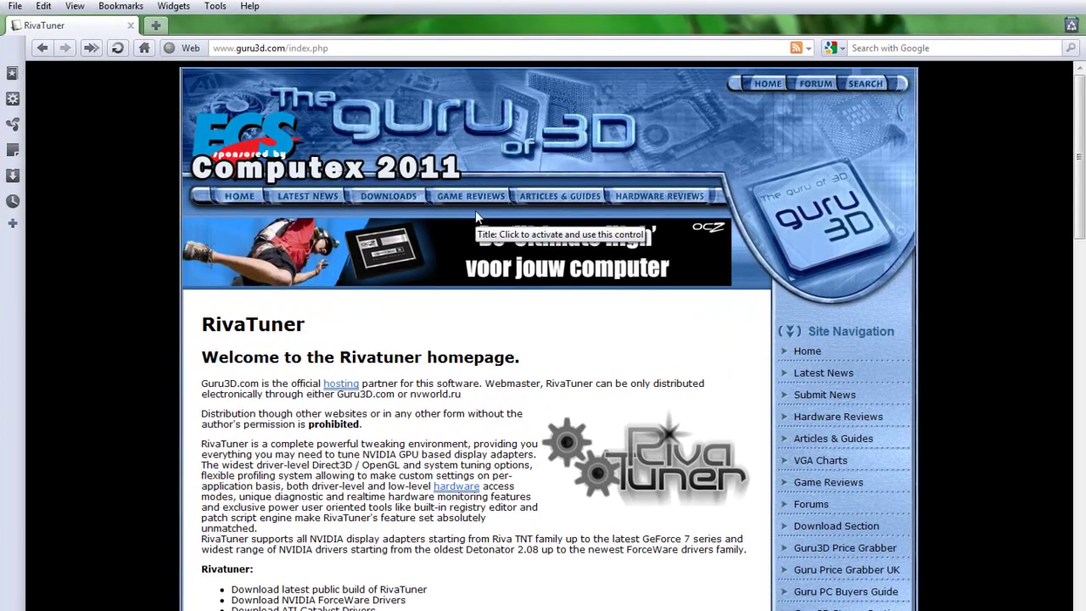
# On guru3d.com, go to Downloads, open RivaTuner v2.24c and download it from the Sweden mirror
pyautogui.click(404, 207)
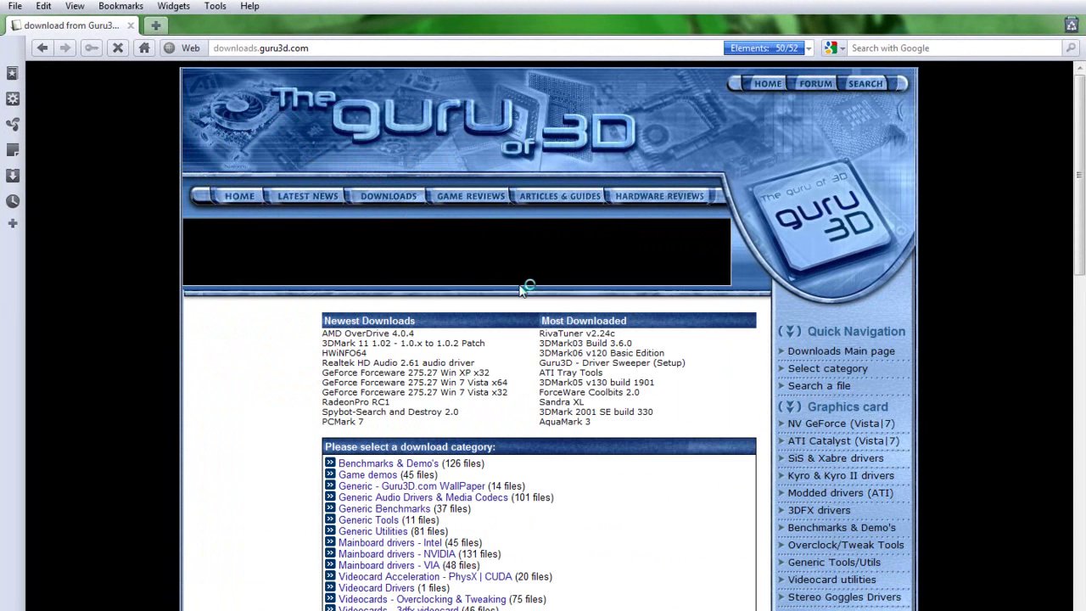
pyautogui.click(582, 332)
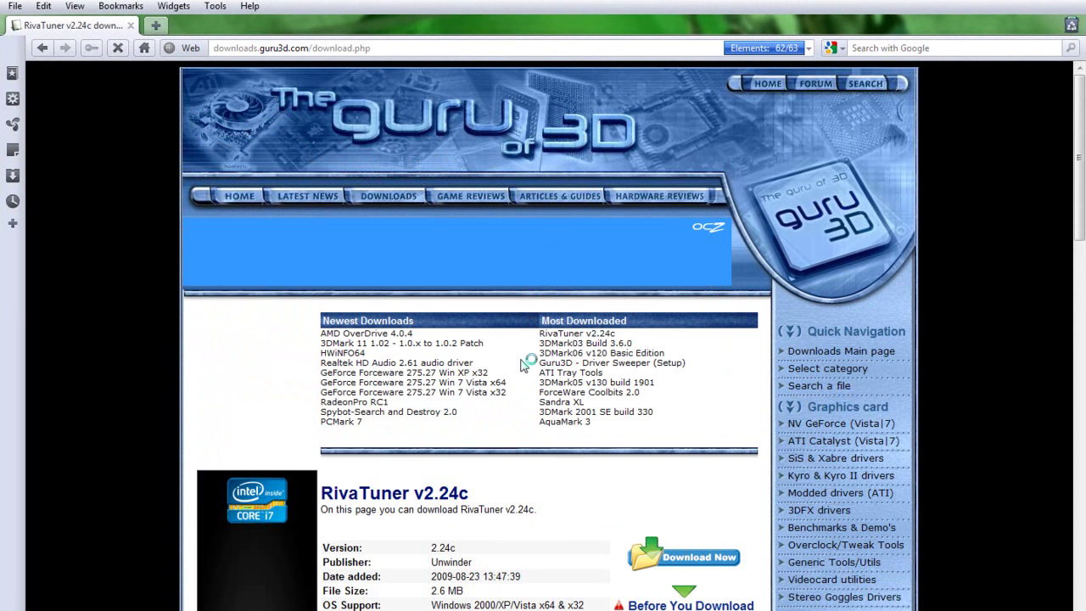
pyautogui.scroll(-2, 524, 367)
pyautogui.scroll(-5, 523, 366)
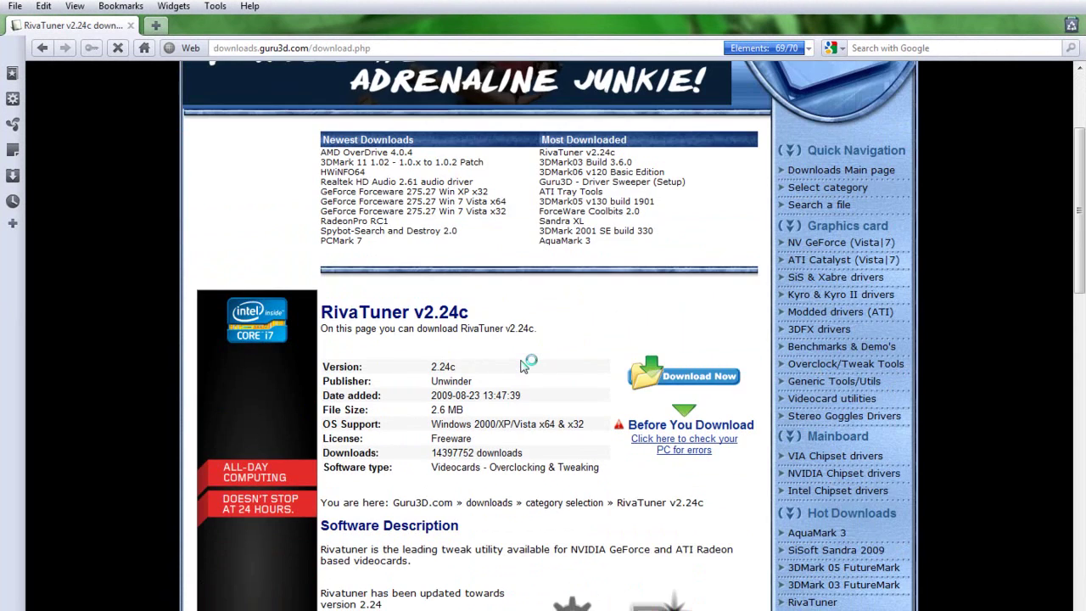
pyautogui.scroll(-10, 523, 363)
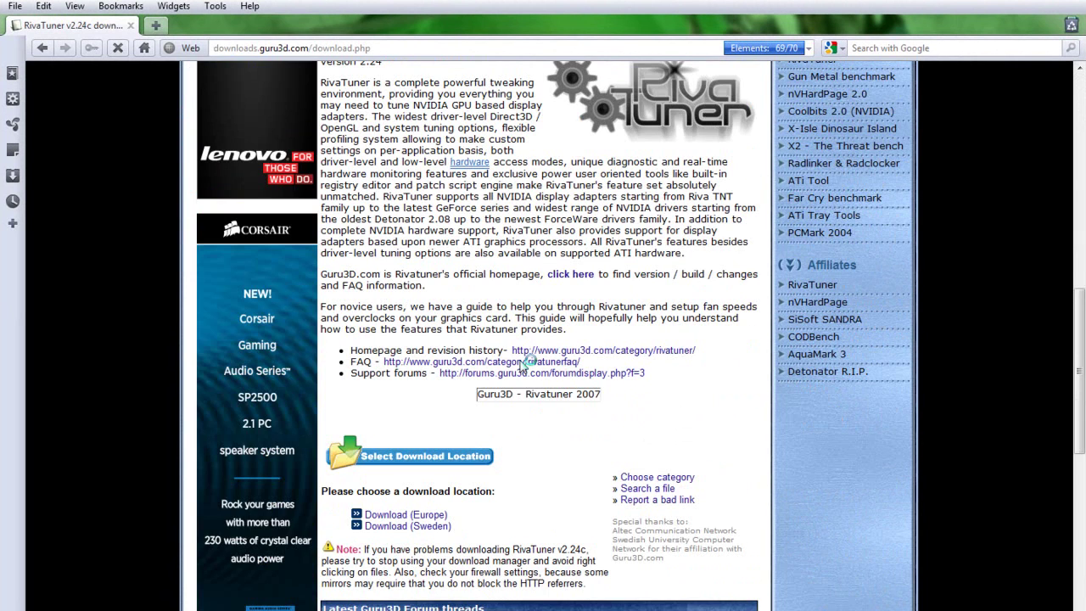
pyautogui.click(392, 527)
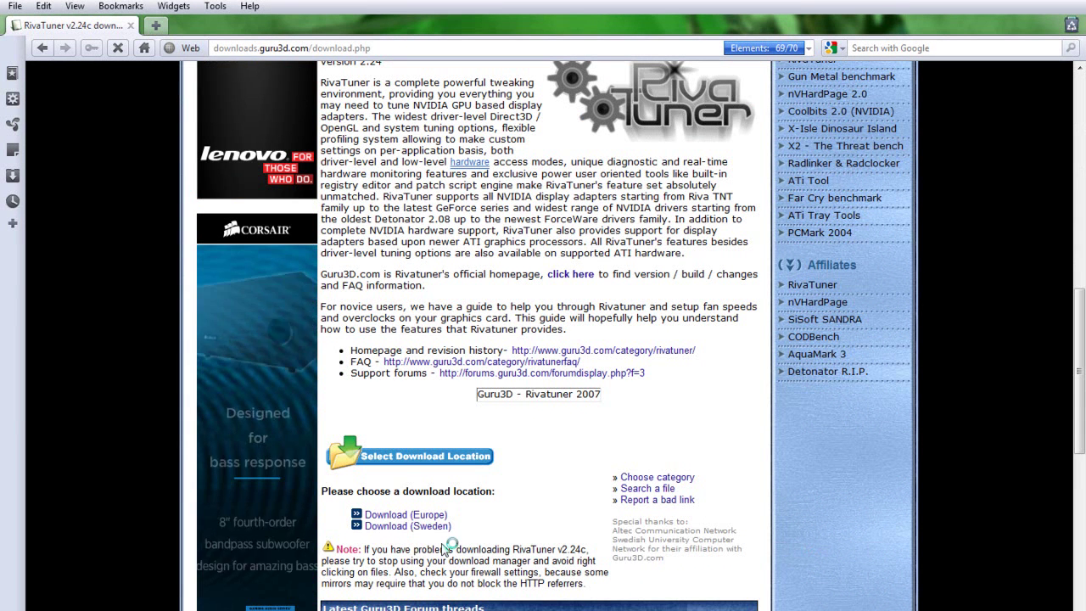
pyautogui.scroll(5, 449, 539)
pyautogui.scroll(2, 465, 501)
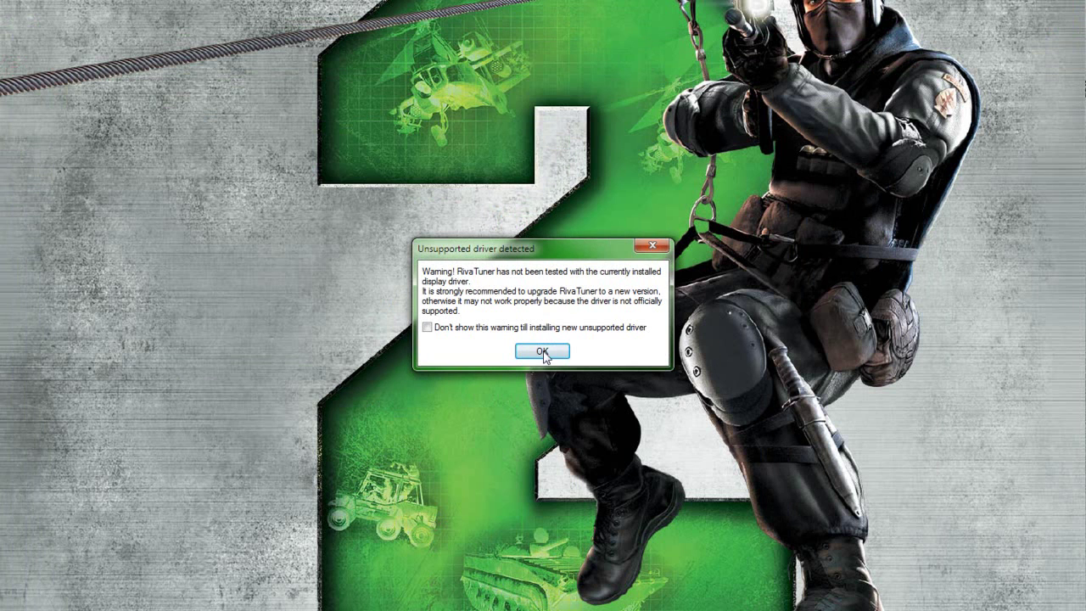
# Dismiss the unsupported-driver warning, select the GeForce 9500 GT adapter and expand its driver-level tweaks
pyautogui.click(540, 350)
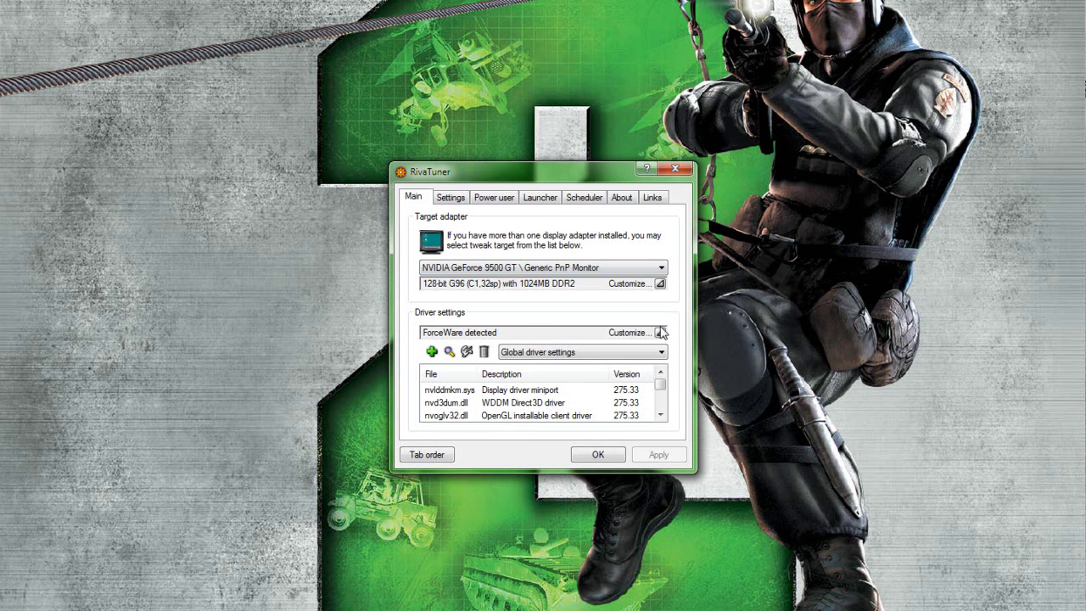
pyautogui.click(492, 269)
pyautogui.click(659, 332)
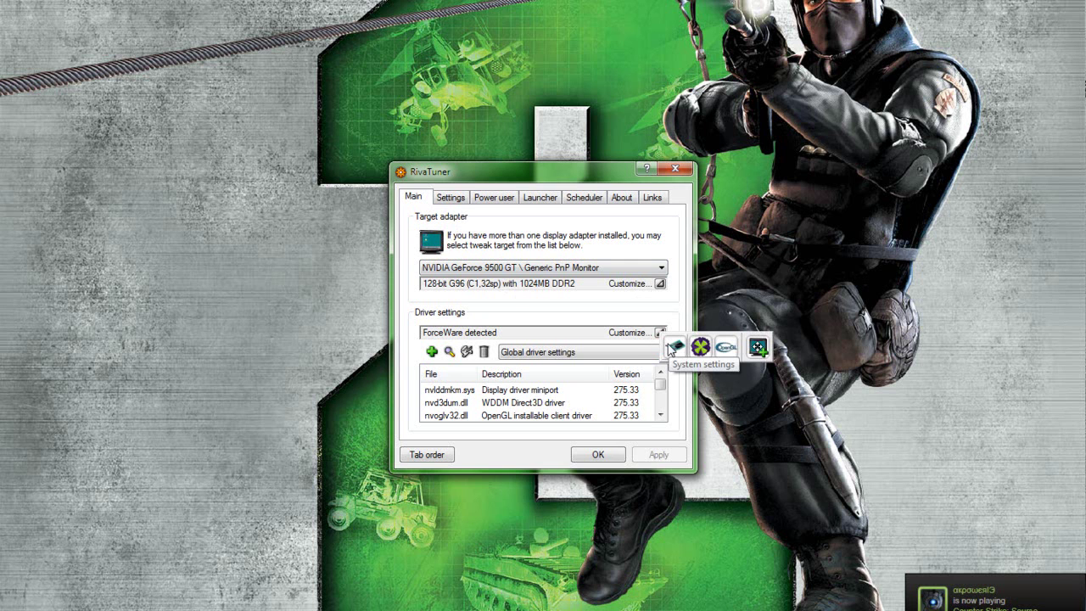
# In System tweaks, raise the core clock to 572 MHz (shader 1430 MHz) and apply it
pyautogui.click(673, 346)
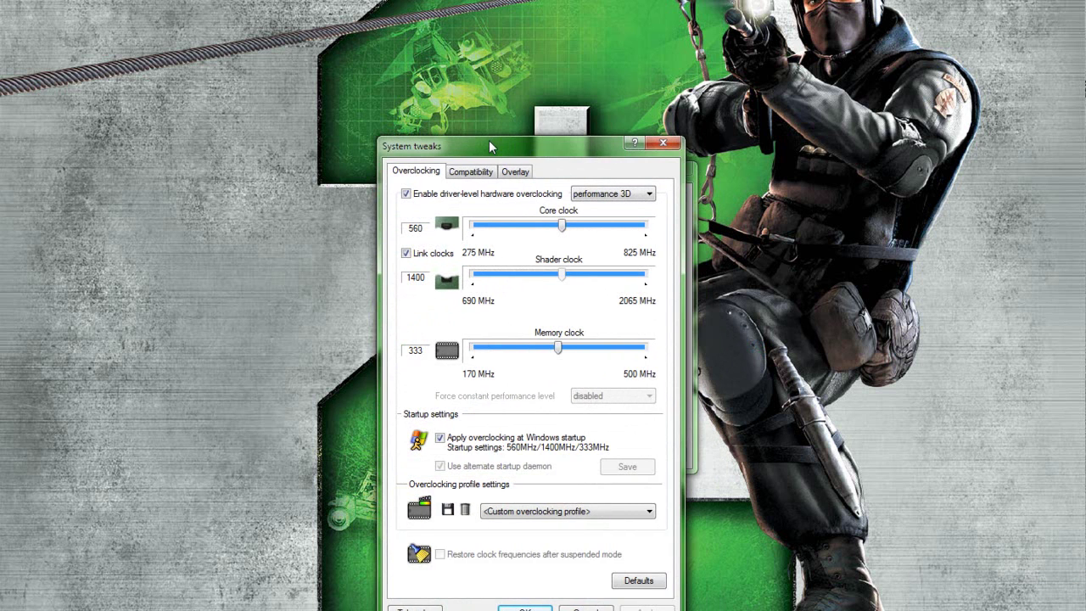
pyautogui.moveTo(489, 140); pyautogui.dragTo(200, 130)
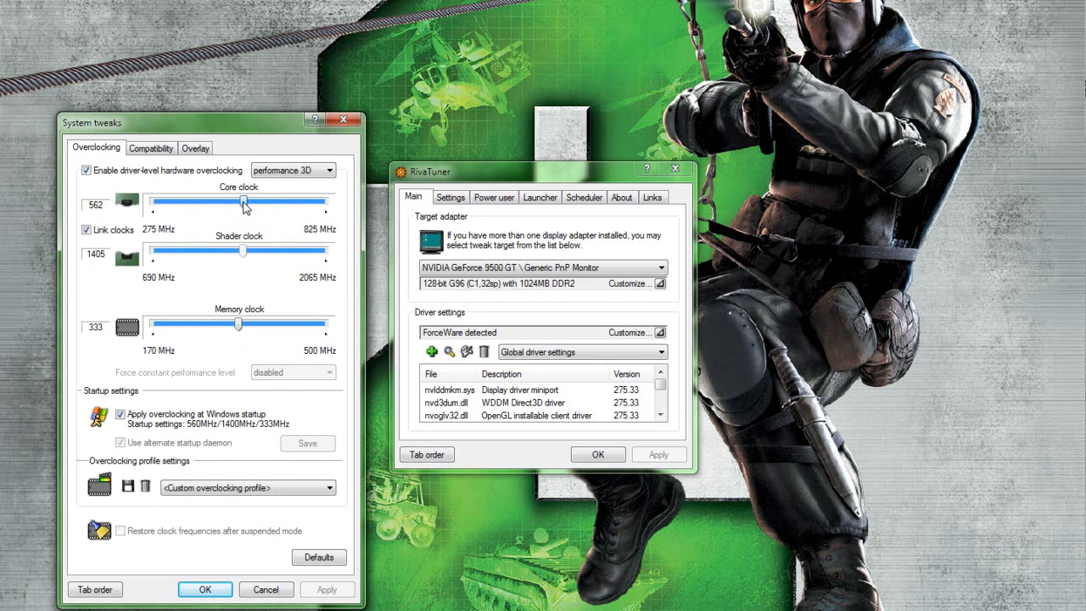
pyautogui.moveTo(244, 207); pyautogui.dragTo(247, 208)
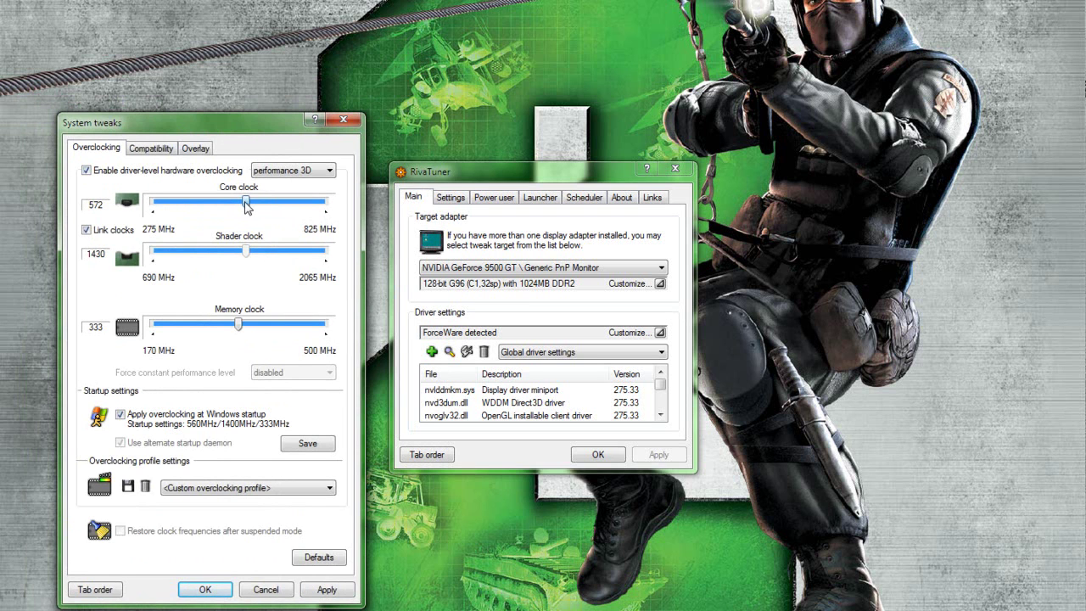
pyautogui.click(321, 589)
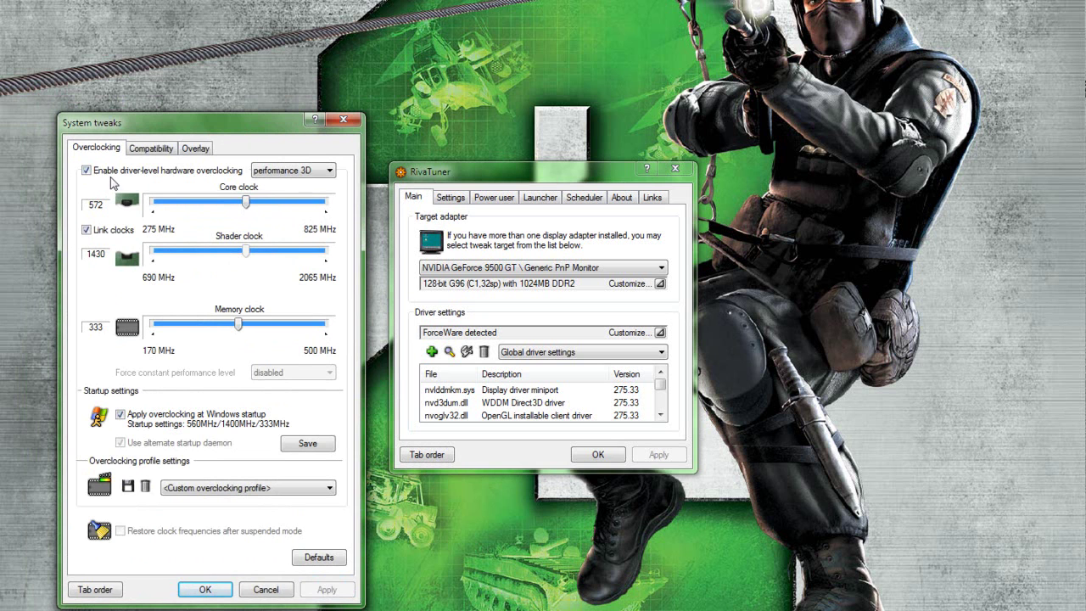
# With Performance 3D level, raise memory clock to 354 MHz, keep startup overclocking enabled, and apply
pyautogui.click(257, 174)
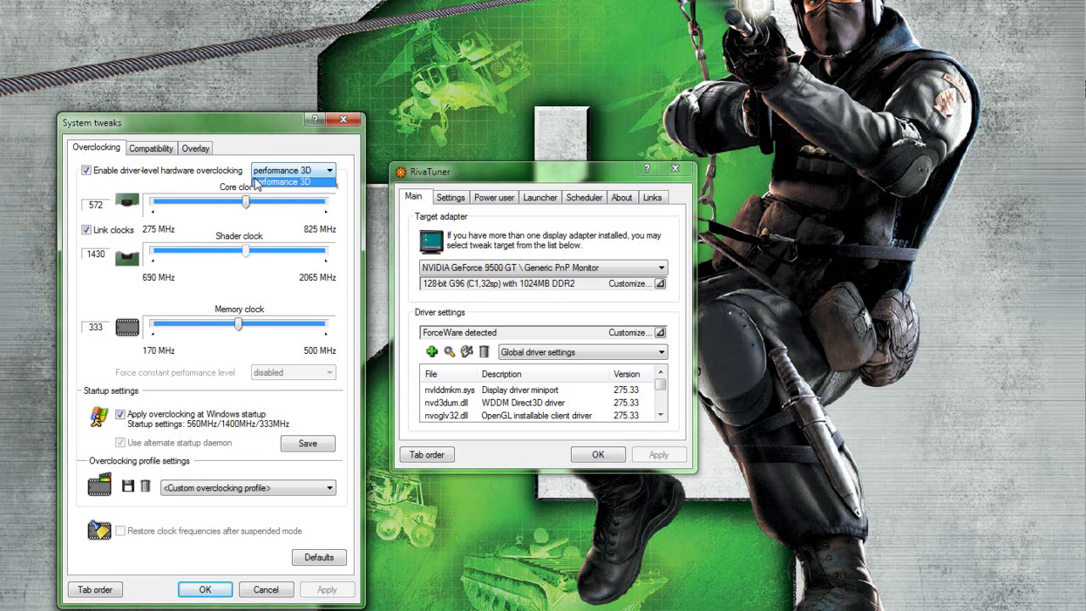
pyautogui.click(255, 177)
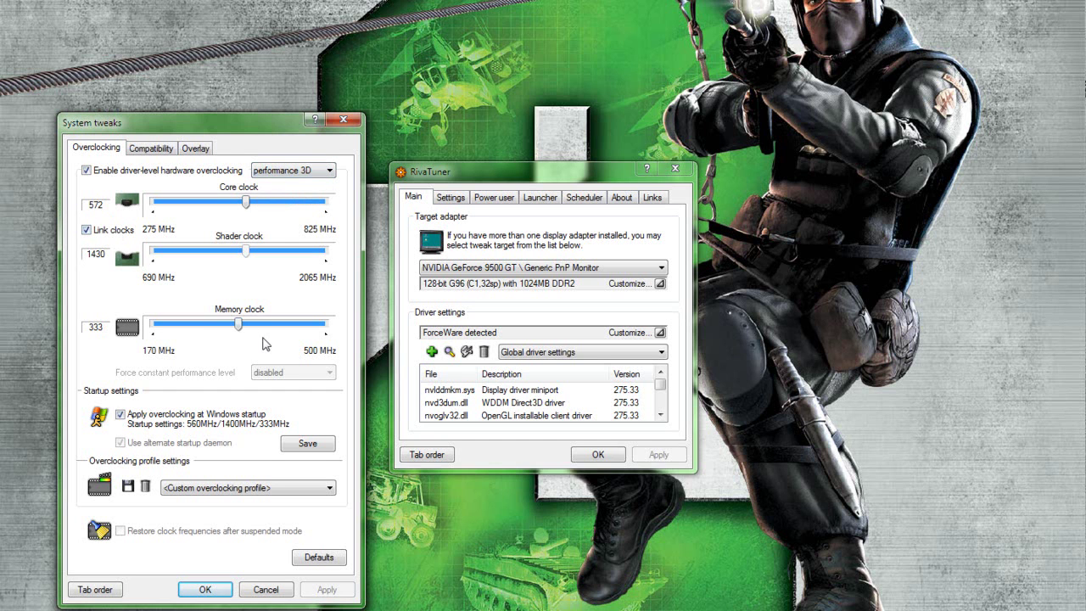
pyautogui.moveTo(241, 330); pyautogui.dragTo(251, 331)
pyautogui.click(326, 589)
pyautogui.click(198, 417)
pyautogui.click(198, 422)
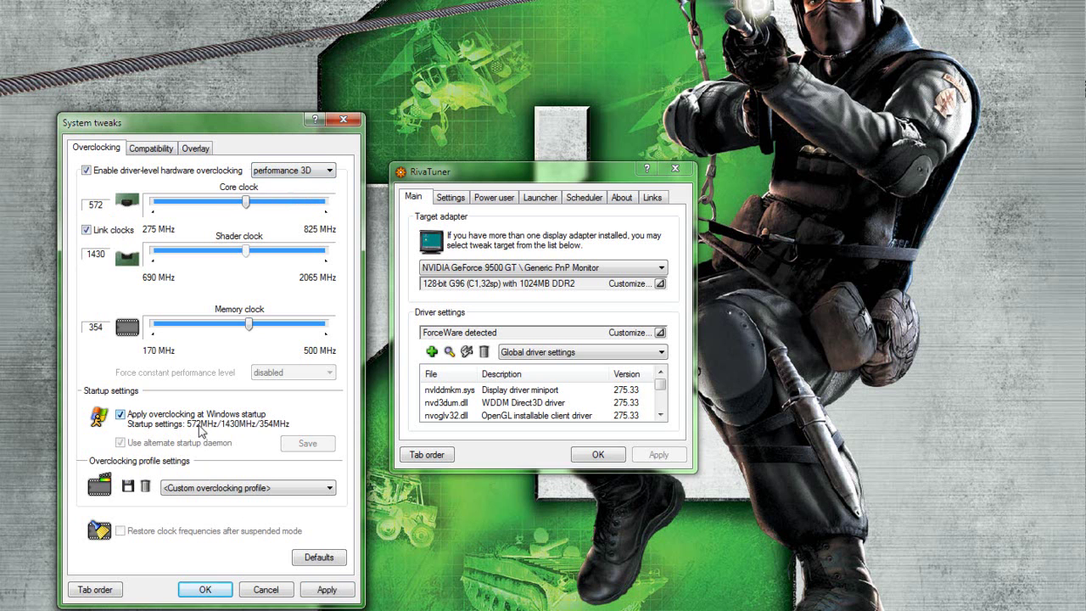
pyautogui.click(337, 588)
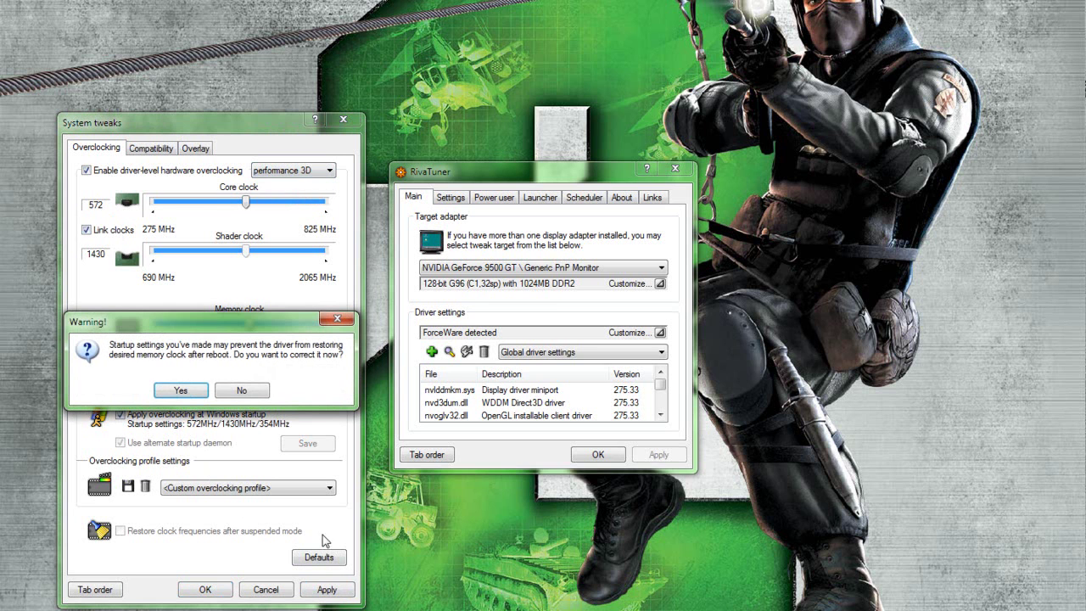
# Accept the startup memory-clock correction and return to the Overclocking tab showing 572/1430/354 MHz
pyautogui.click(181, 390)
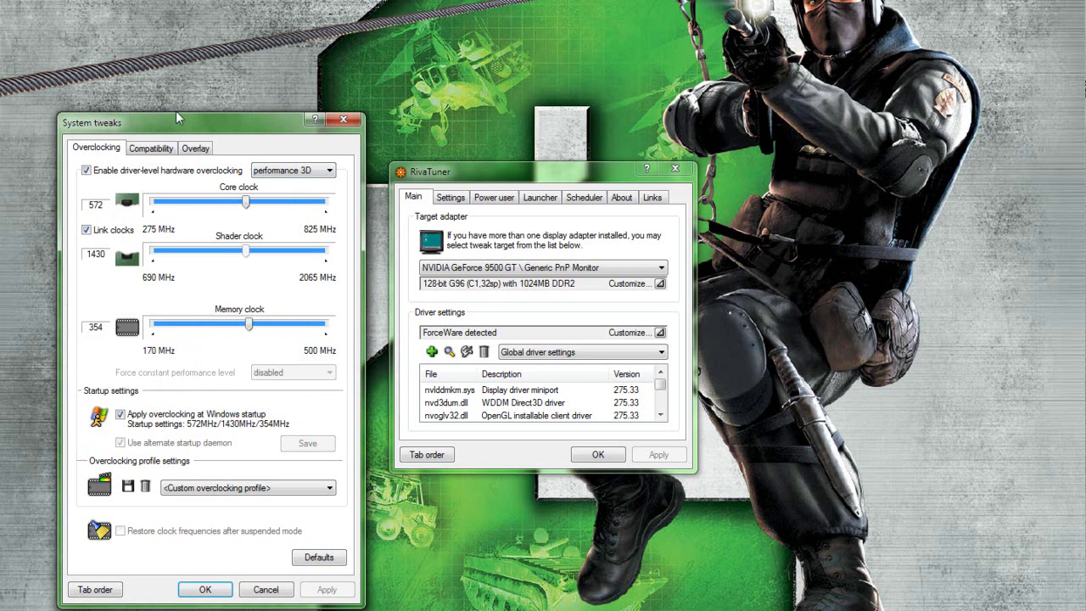
pyautogui.click(151, 148)
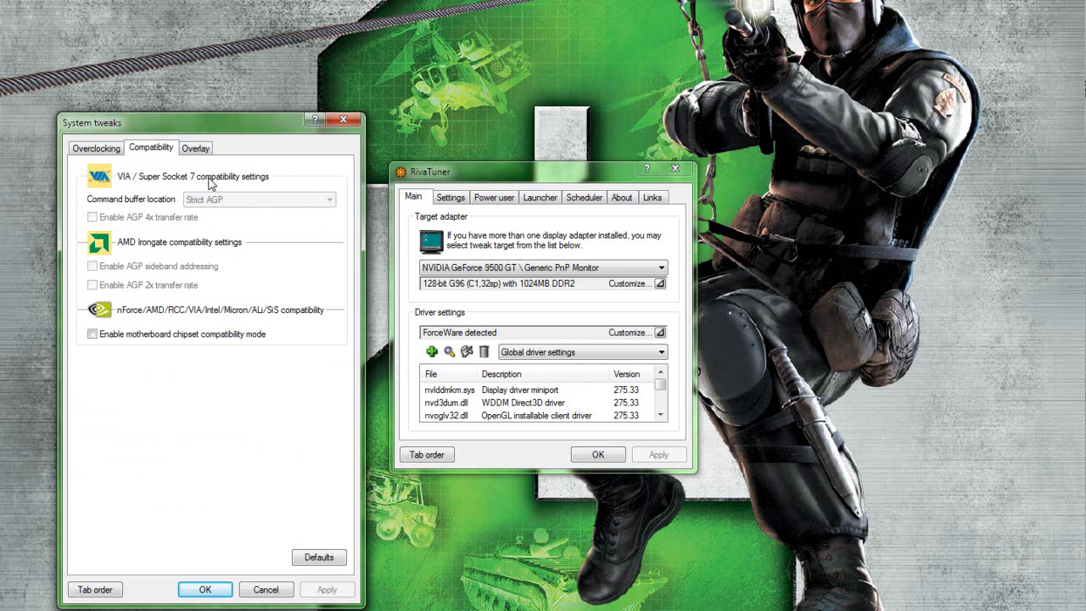
pyautogui.click(194, 149)
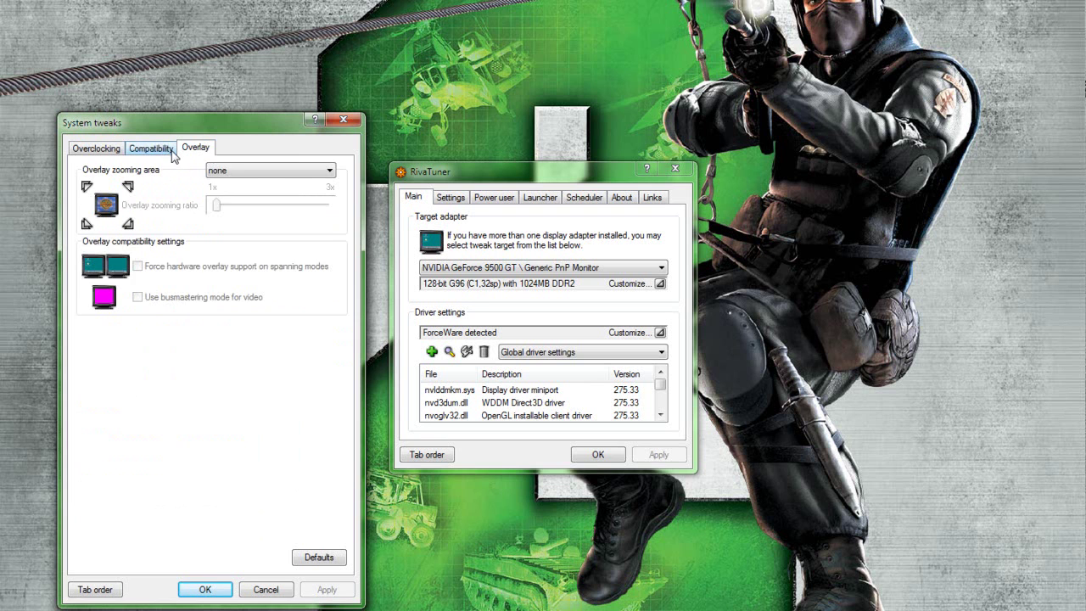
pyautogui.click(174, 153)
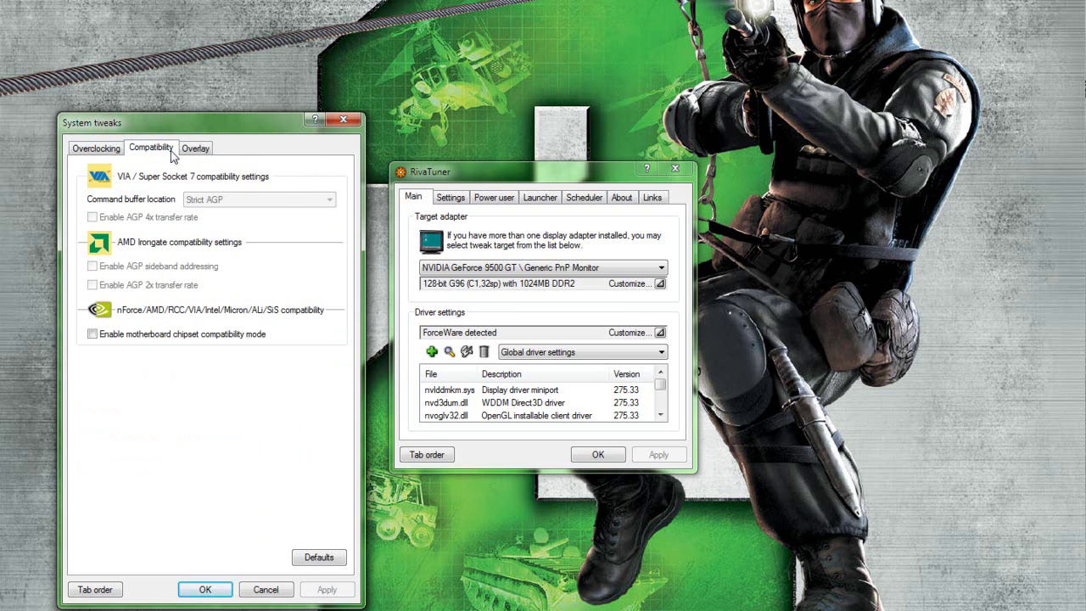
pyautogui.click(97, 149)
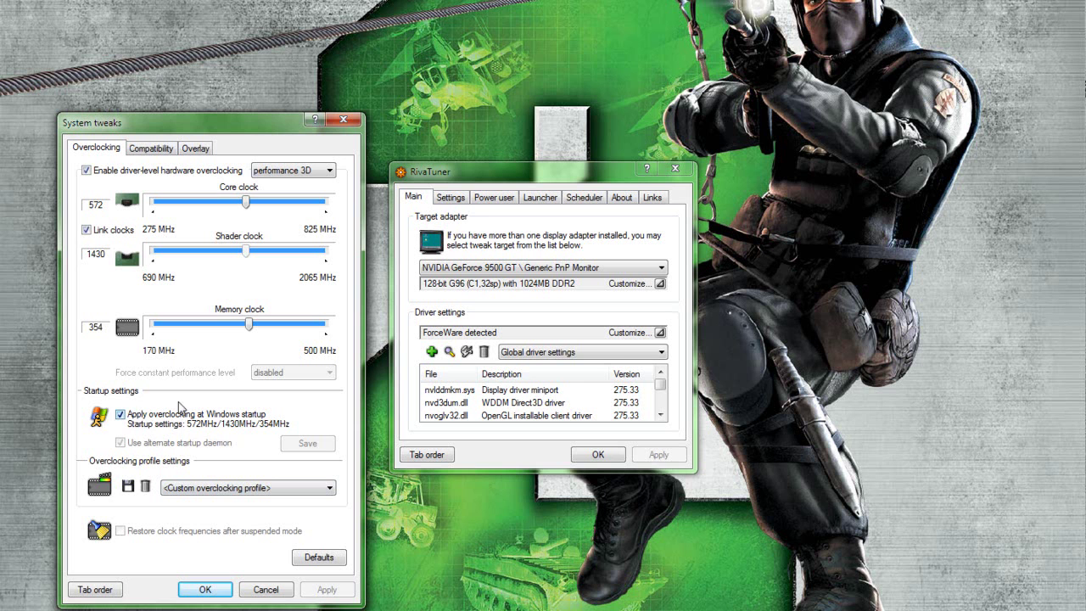
# Close System tweaks and verify GPU Caps Viewer reports 572 MHz GPU, 354 MHz memory, 1430 MHz shader
pyautogui.click(202, 589)
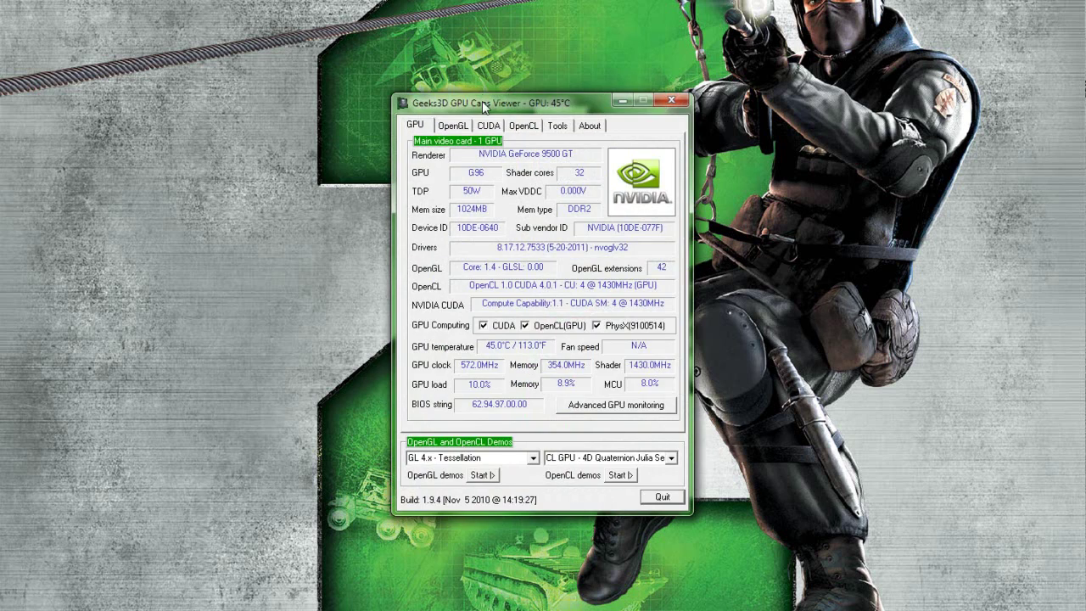
pyautogui.moveTo(483, 103); pyautogui.dragTo(101, 154)
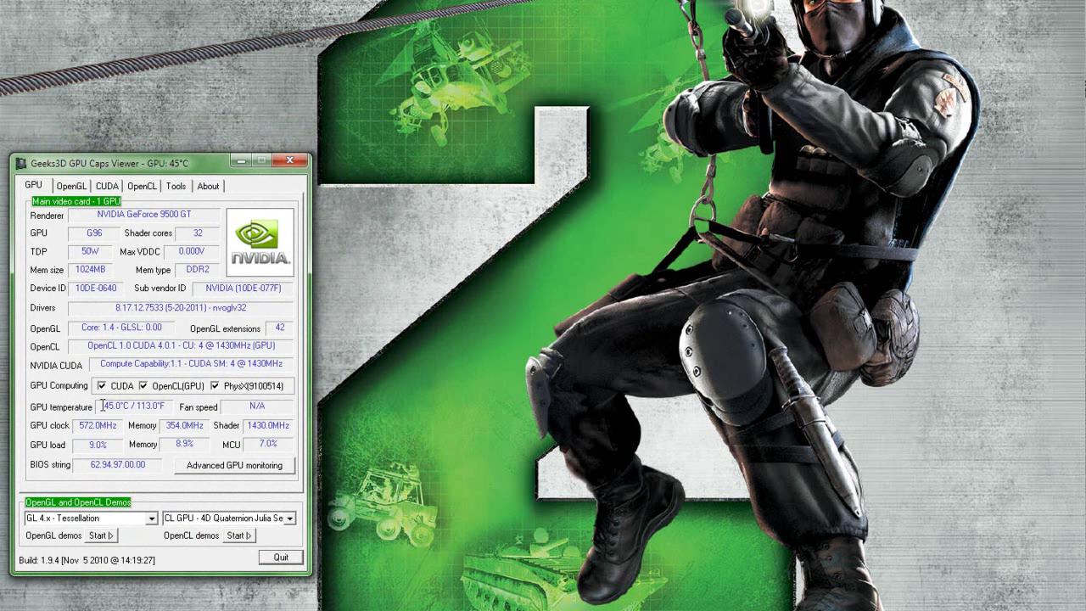
pyautogui.moveTo(102, 406); pyautogui.dragTo(160, 407)
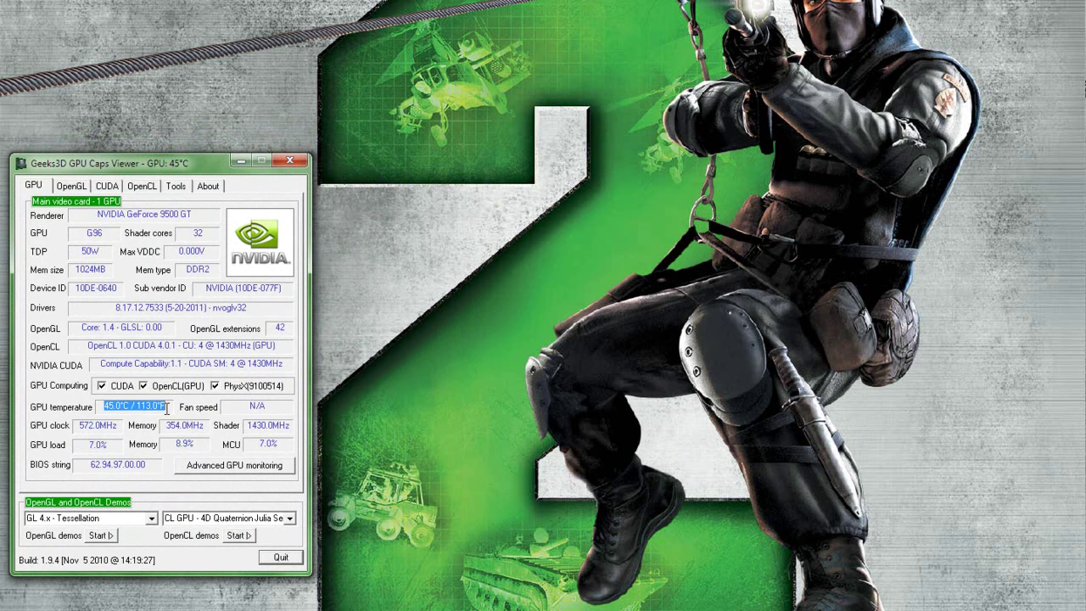
pyautogui.click(129, 403)
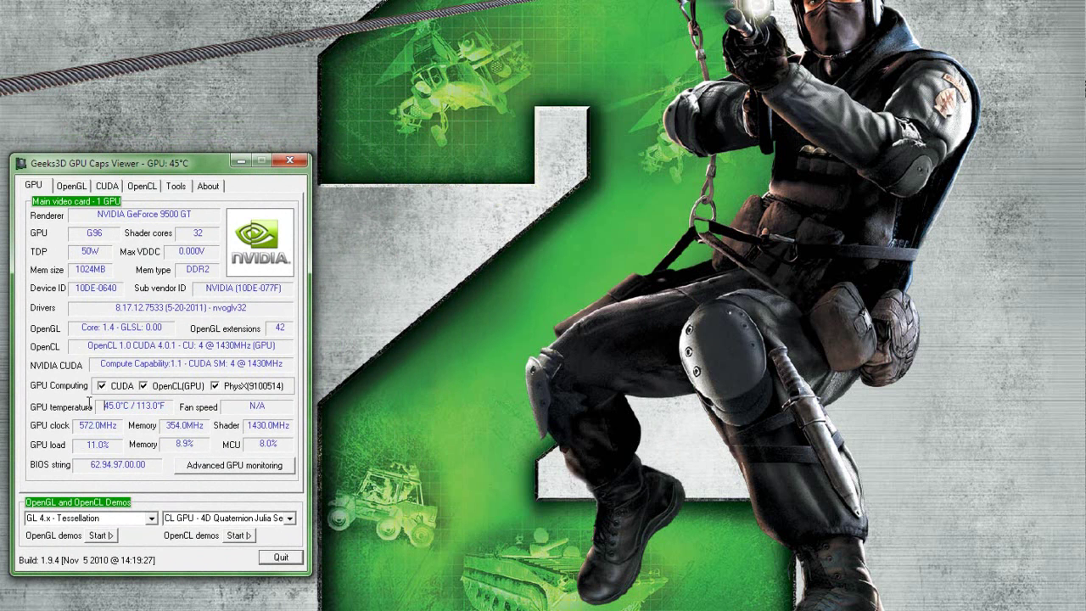
pyautogui.moveTo(105, 405); pyautogui.dragTo(119, 406)
pyautogui.click(89, 188)
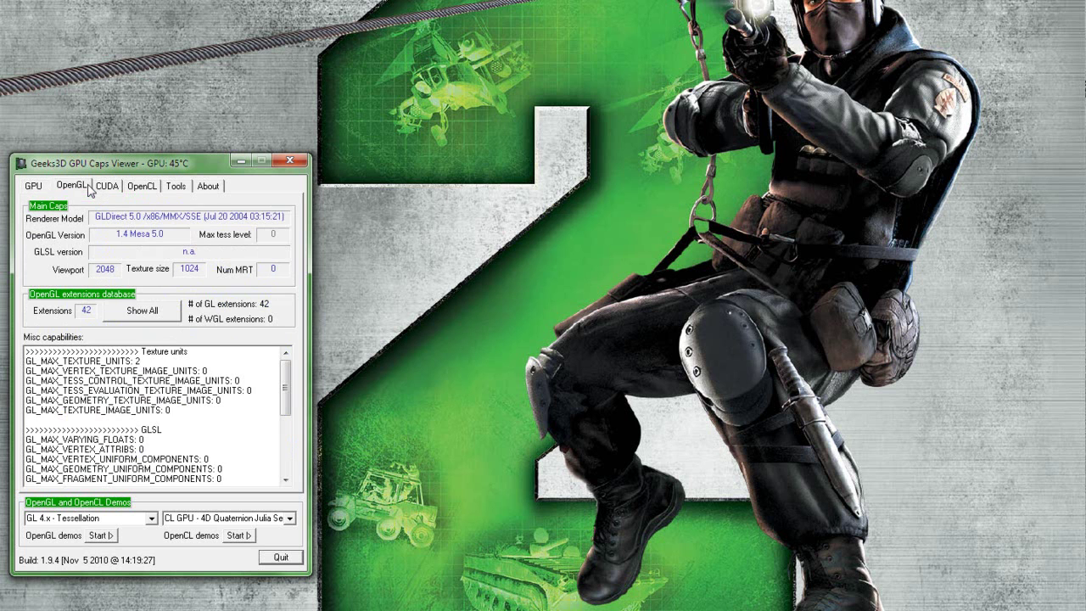
pyautogui.click(44, 188)
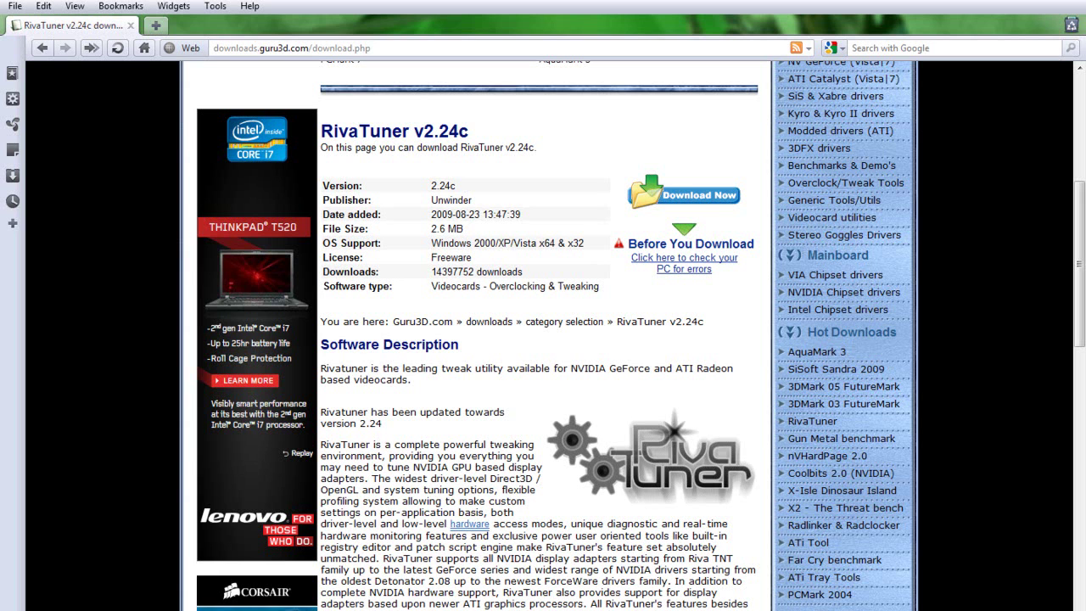
# Open a new Opera tab and search the web for 'EVGA Precision'
pyautogui.click(156, 26)
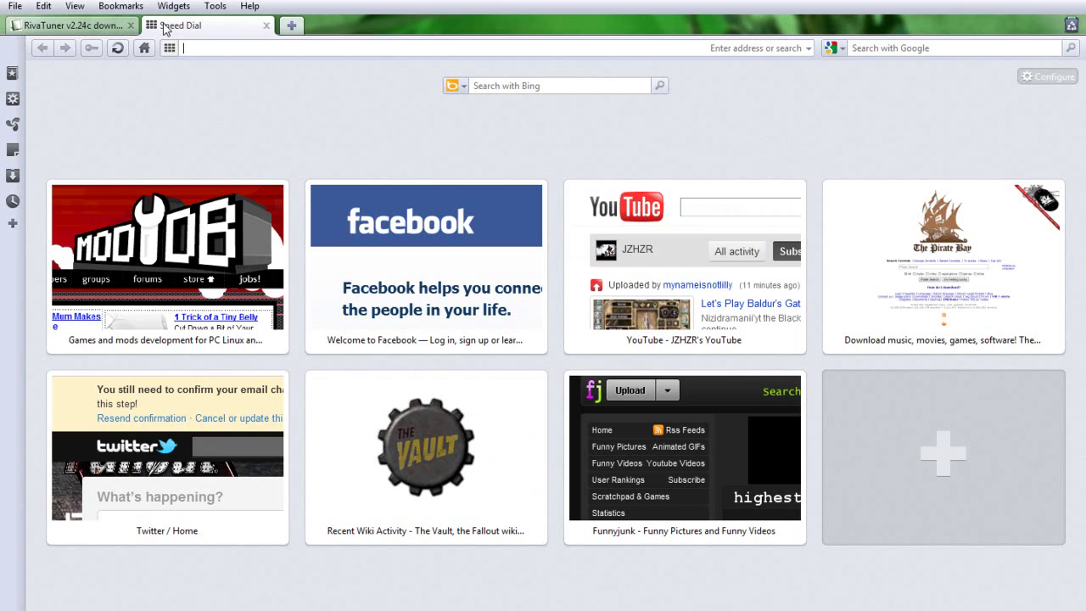
pyautogui.write('EVGA')
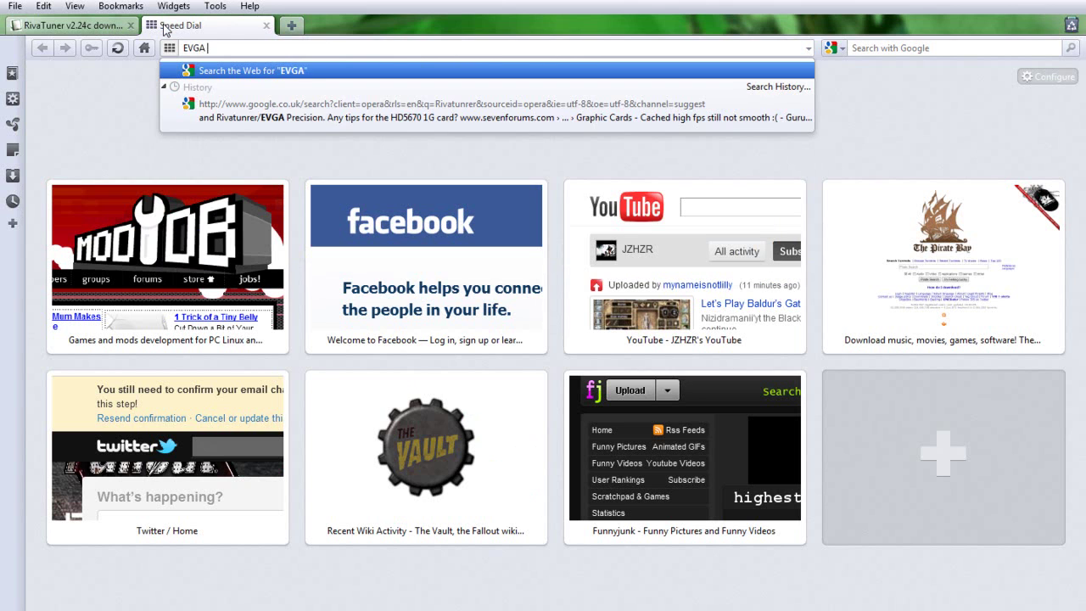
pyautogui.write(' Pre')
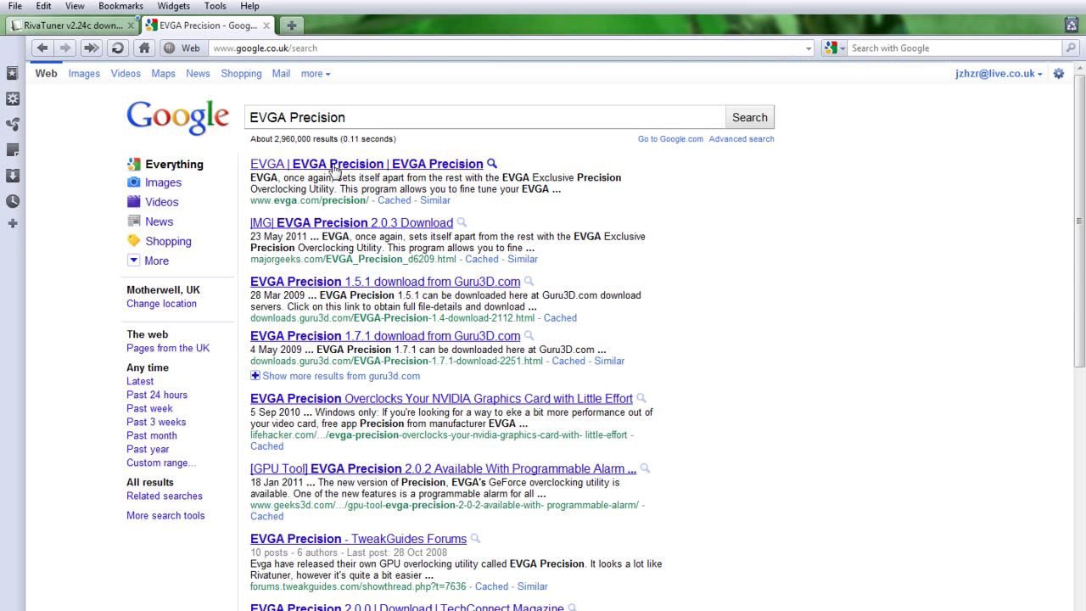
# Open the 'EVGA | EVGA Precision' result and browse its features, requirements and Download Precision section
pyautogui.click(333, 167)
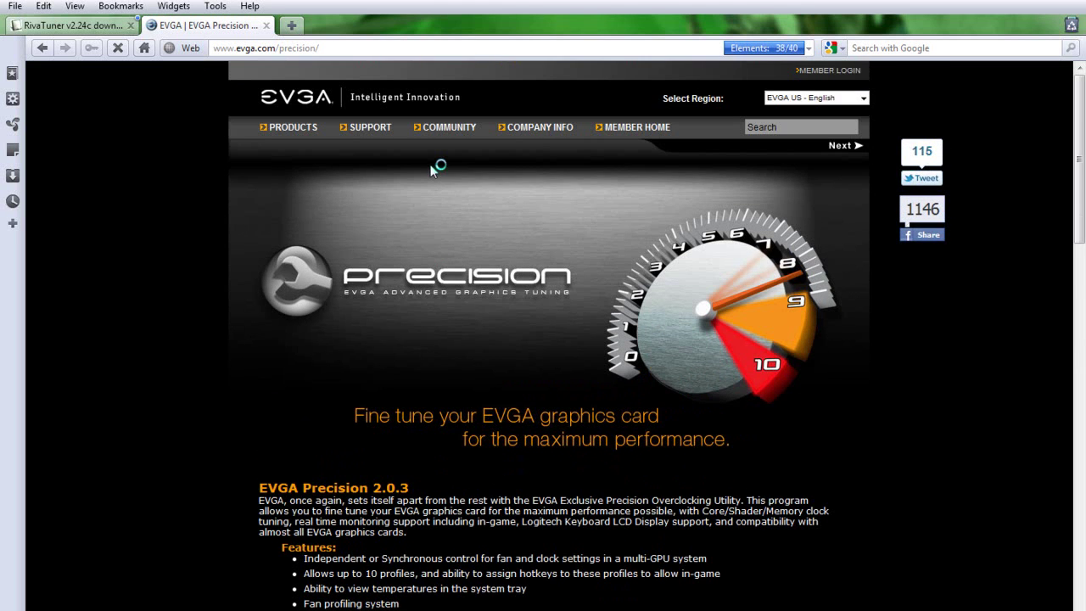
pyautogui.scroll(-5, 431, 169)
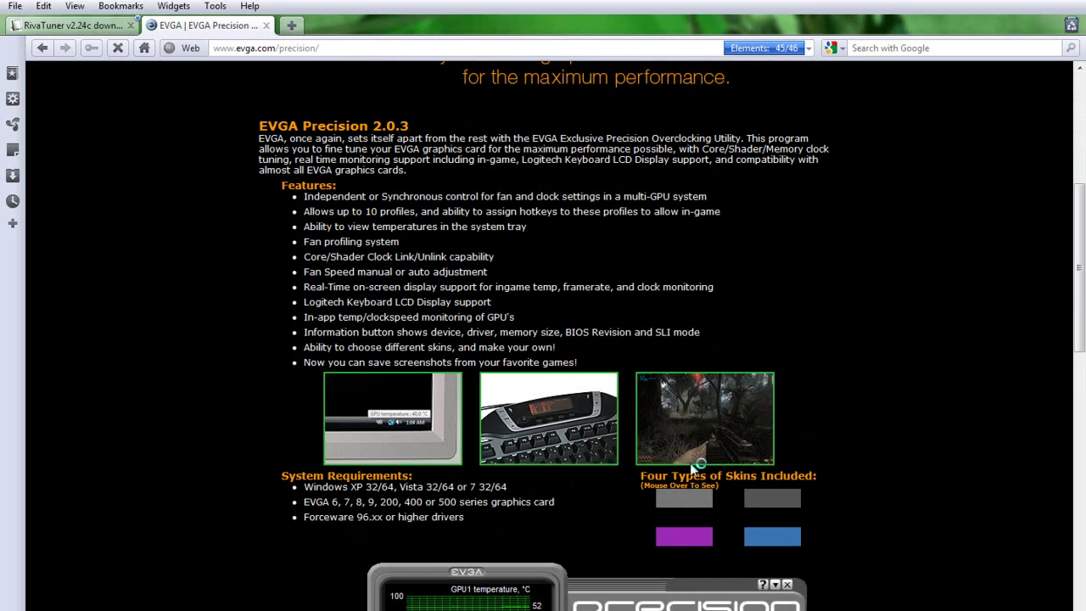
pyautogui.scroll(-2, 683, 467)
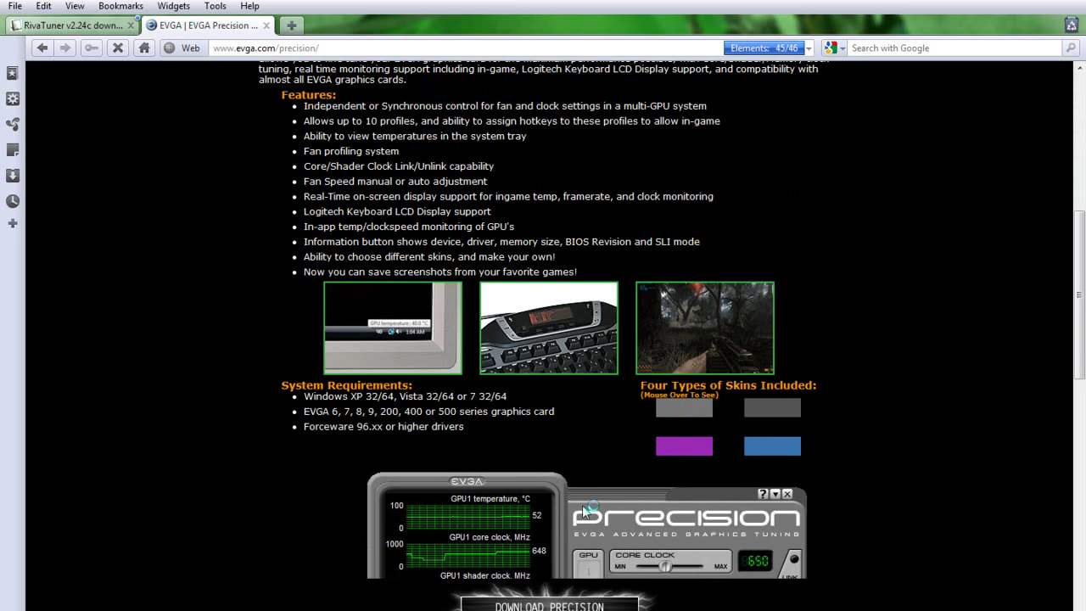
pyautogui.scroll(-8, 264, 413)
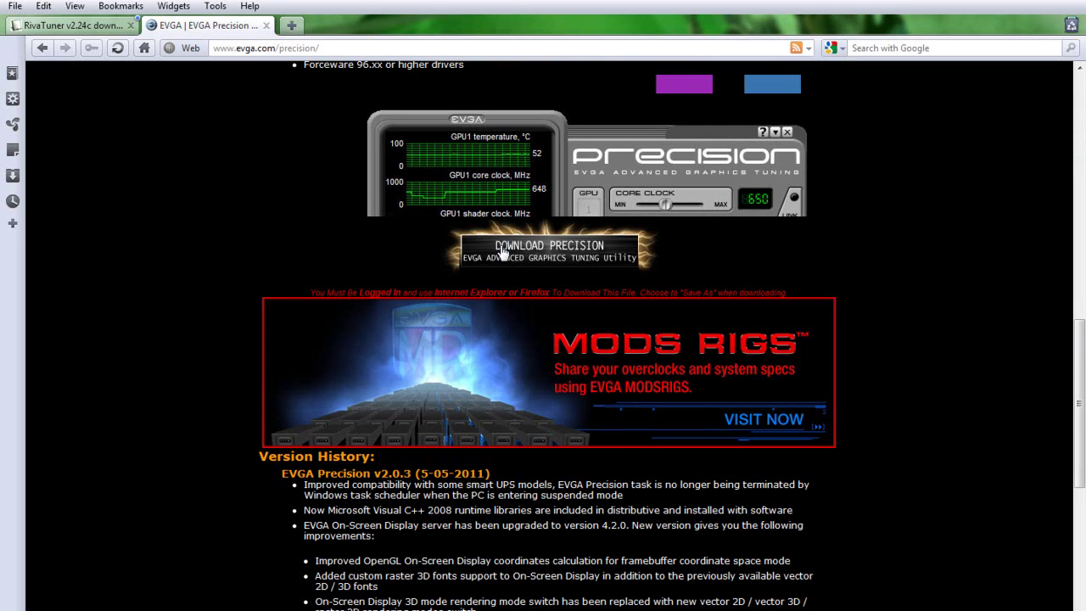
pyautogui.scroll(8, 291, 274)
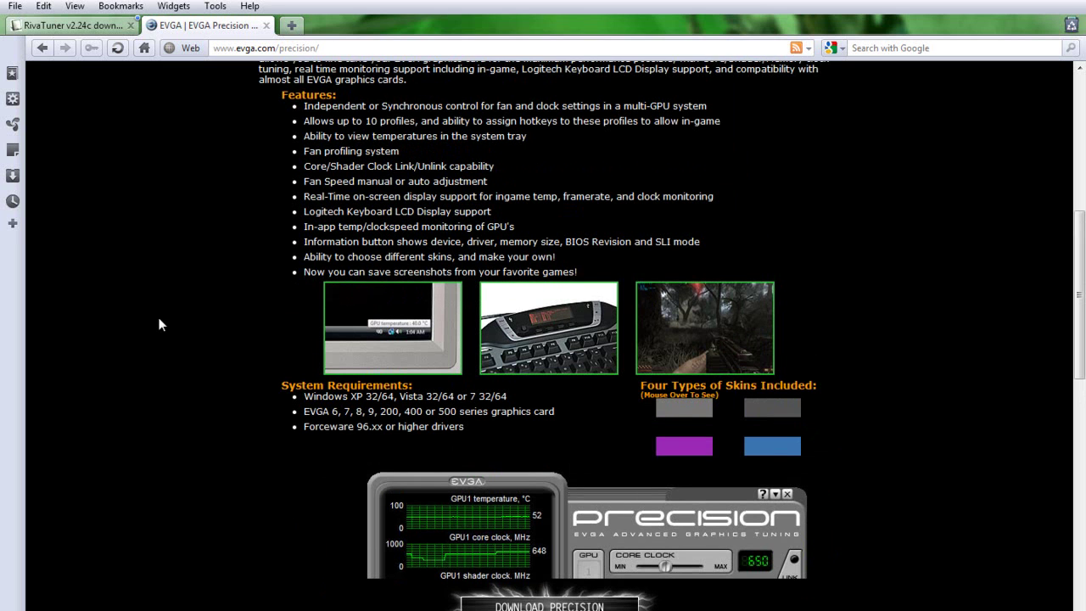
pyautogui.scroll(9, 161, 325)
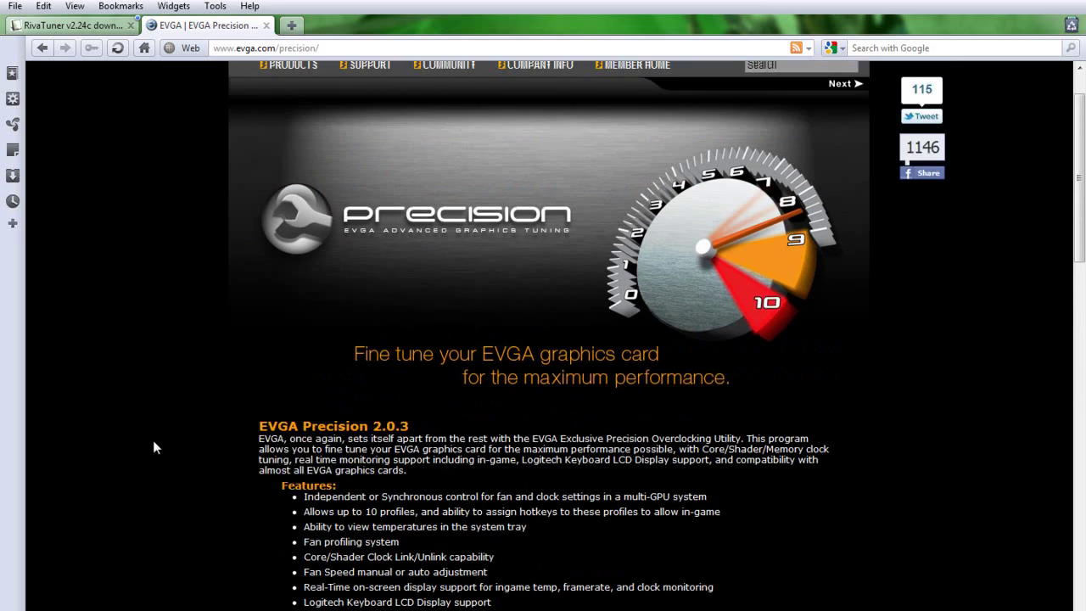
pyautogui.scroll(-3, 153, 458)
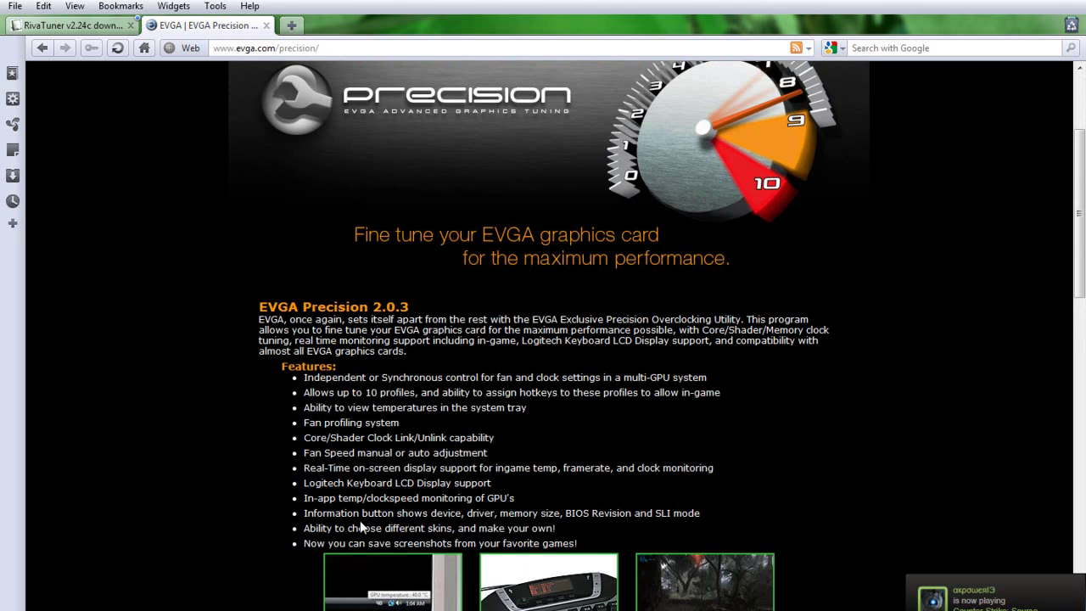
pyautogui.scroll(4, 361, 527)
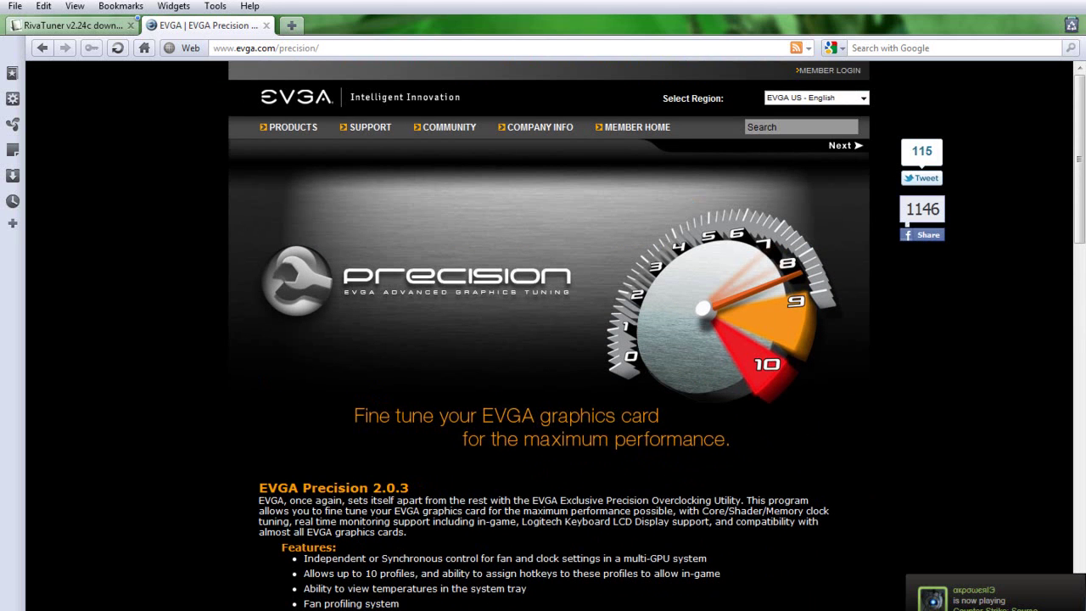